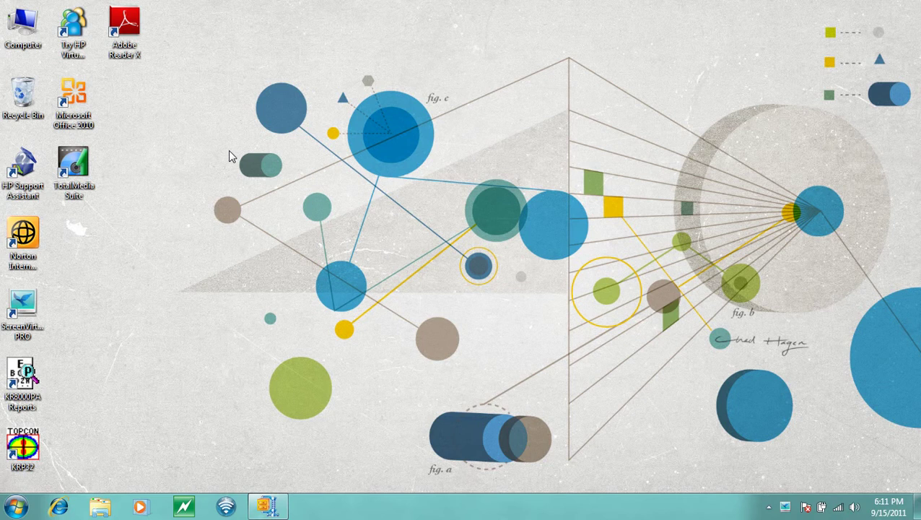
Open Device Manager from Computer properties and expand Ports (COM & LPT) to the Prolific COM1 port
left_click(33, 449)
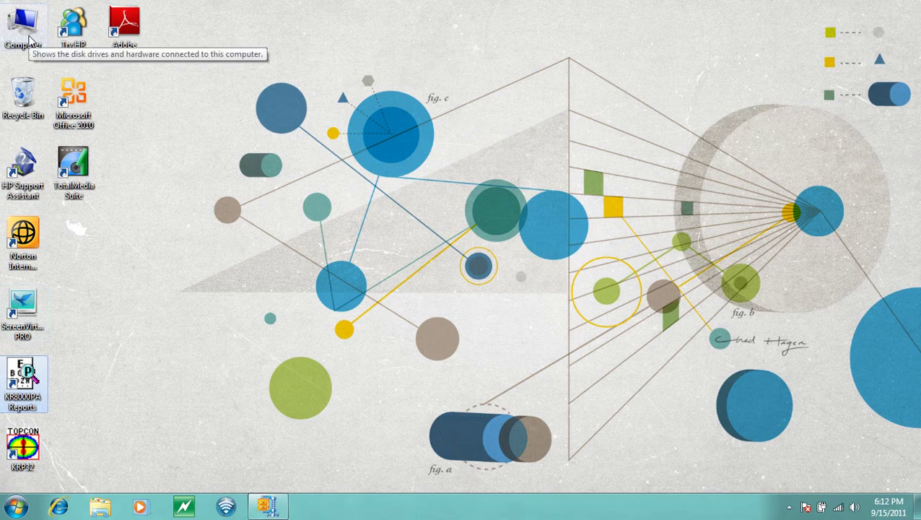
right_click(29, 39)
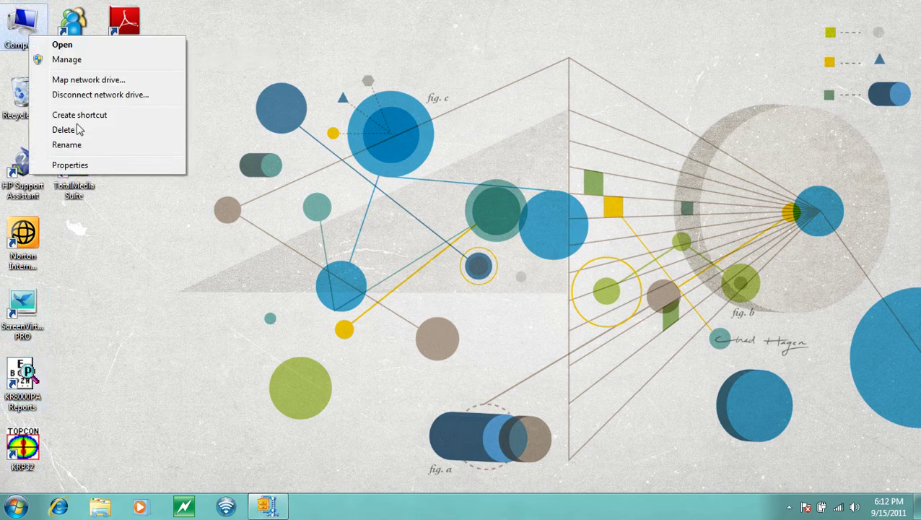
left_click(70, 165)
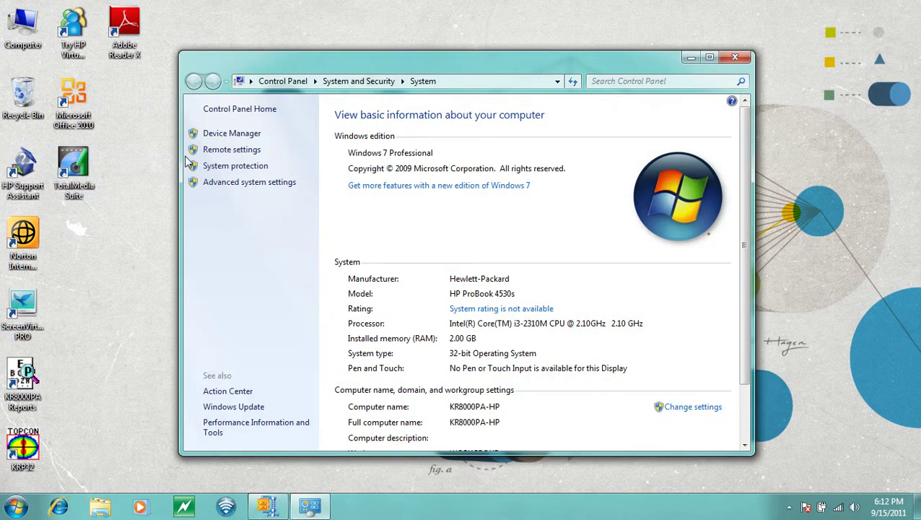
left_click(219, 136)
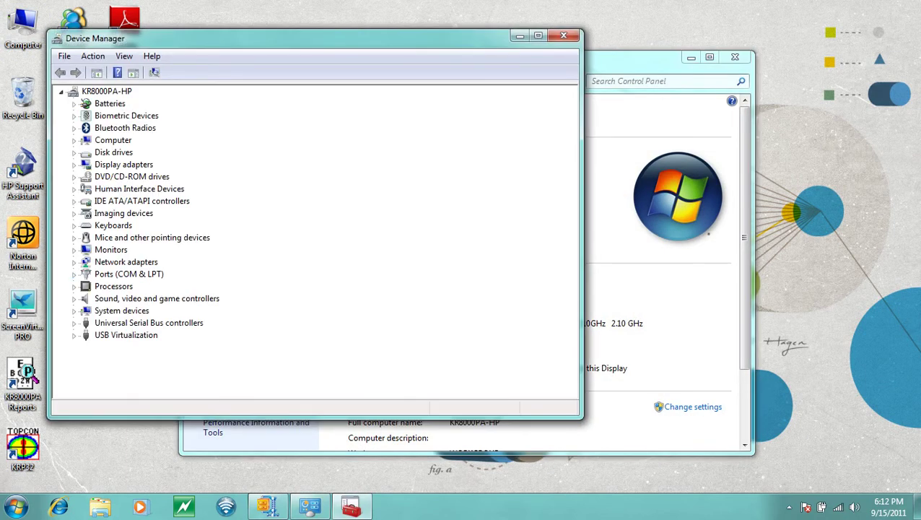
left_click(74, 274)
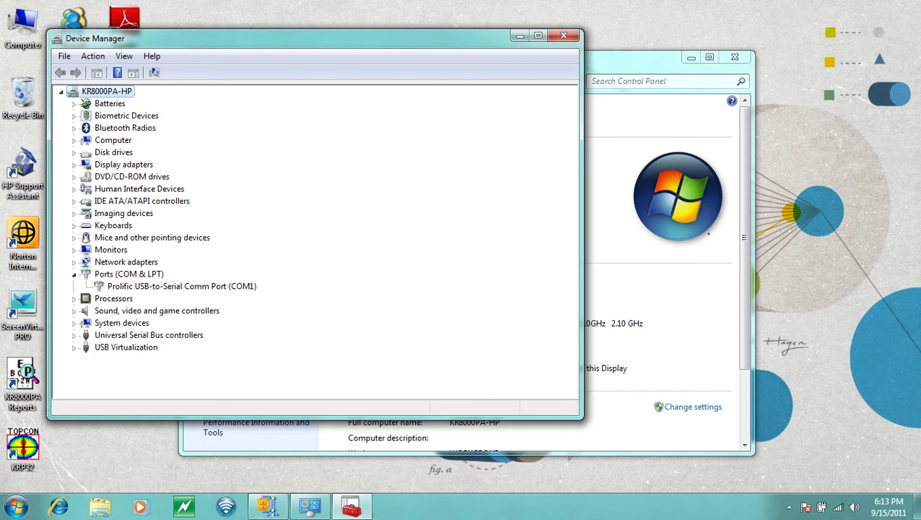
left_click(181, 286)
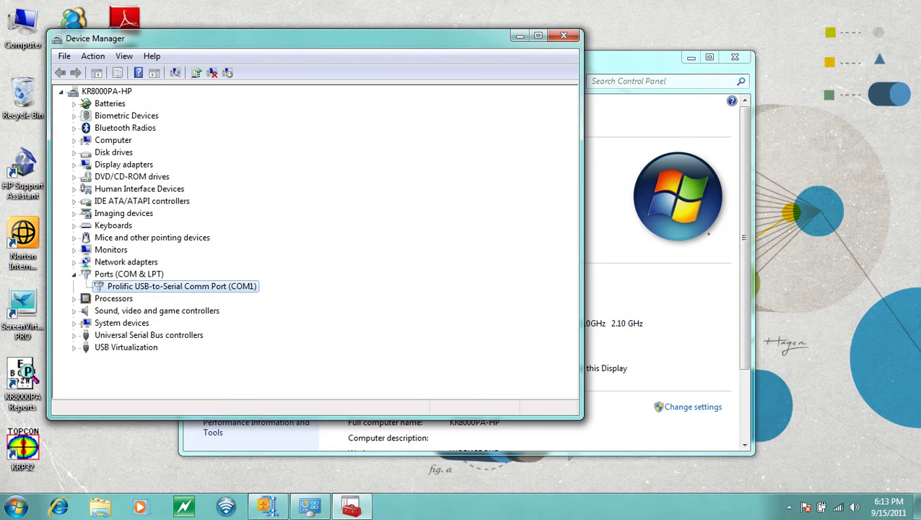
Open the Prolific port's properties and review its General, Port Settings, Driver and Details tabs
right_click(174, 286)
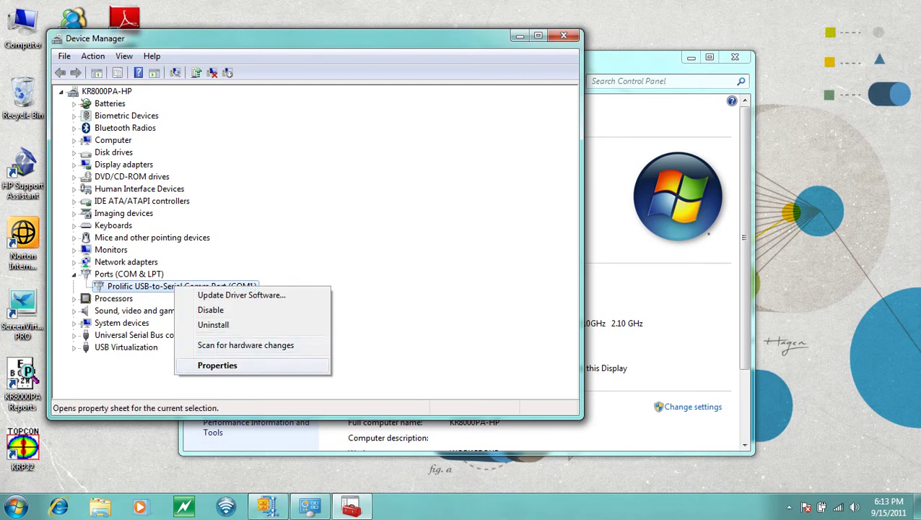
key("Return")
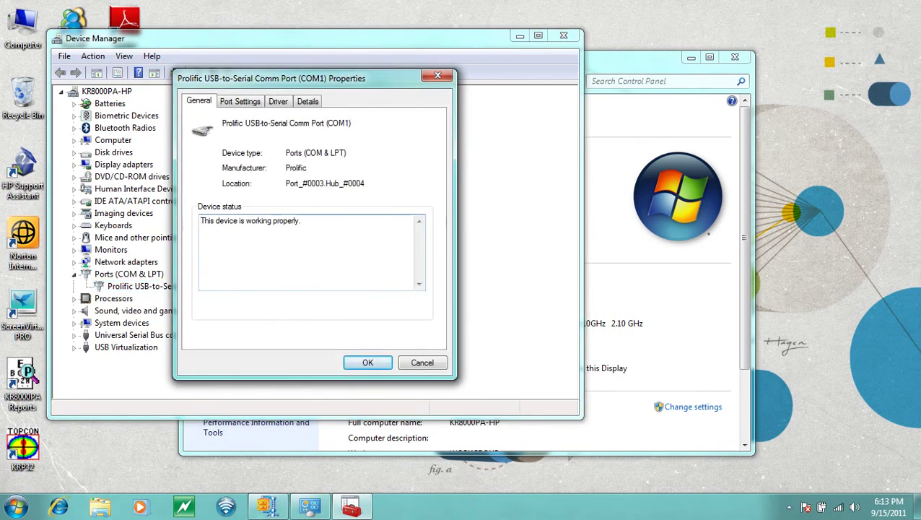
key("ctrl+Tab")
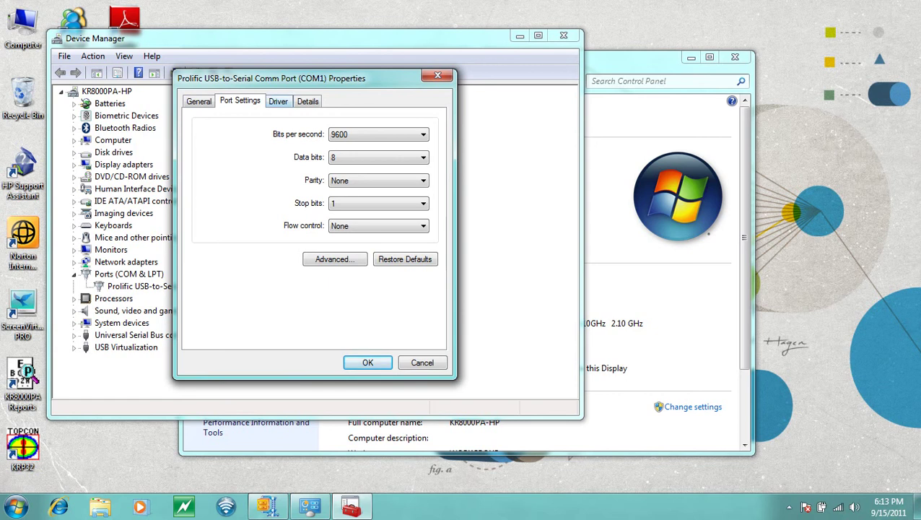
key("ctrl+Tab")
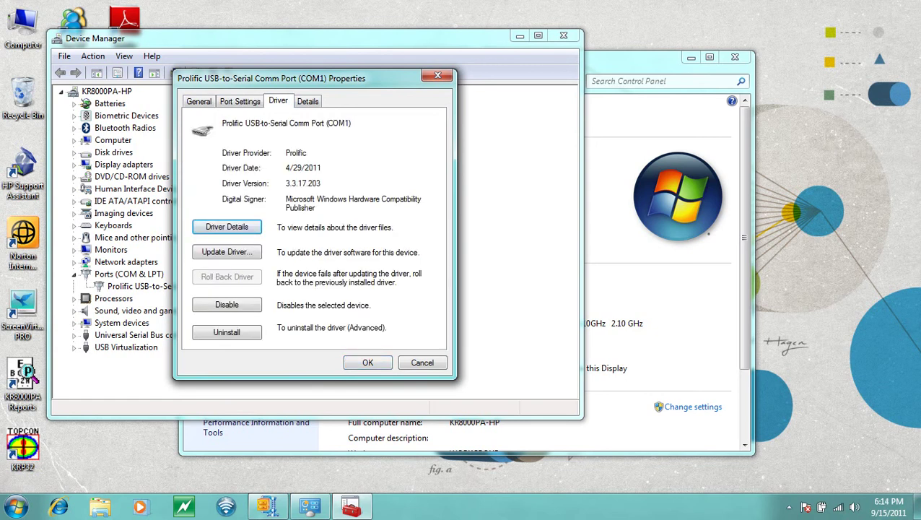
key("ctrl+Tab")
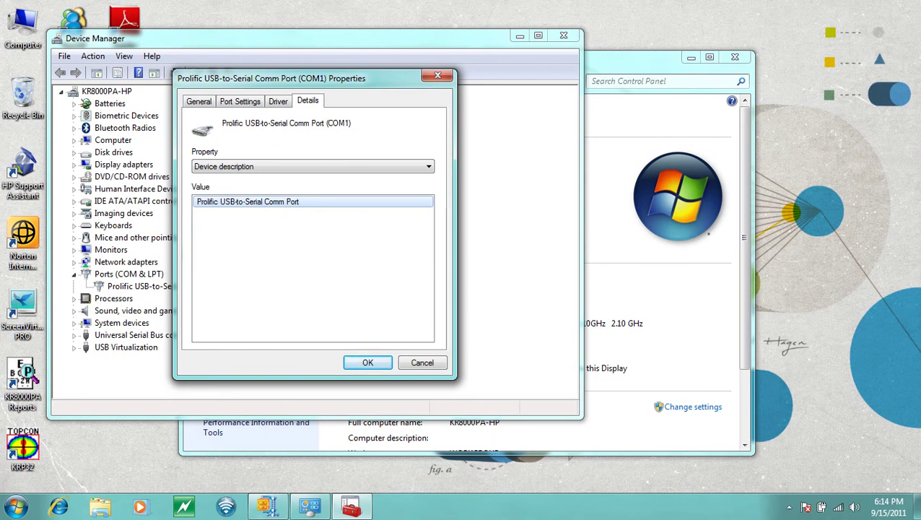
key("ctrl+Tab")
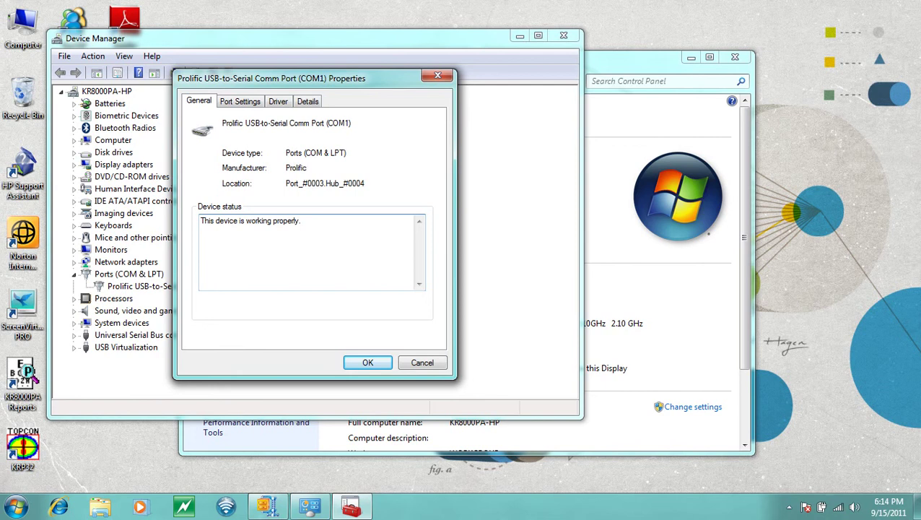
From the Port Settings tab, bring up Advanced Settings for COM1
left_click_drag(302, 220, 200, 220)
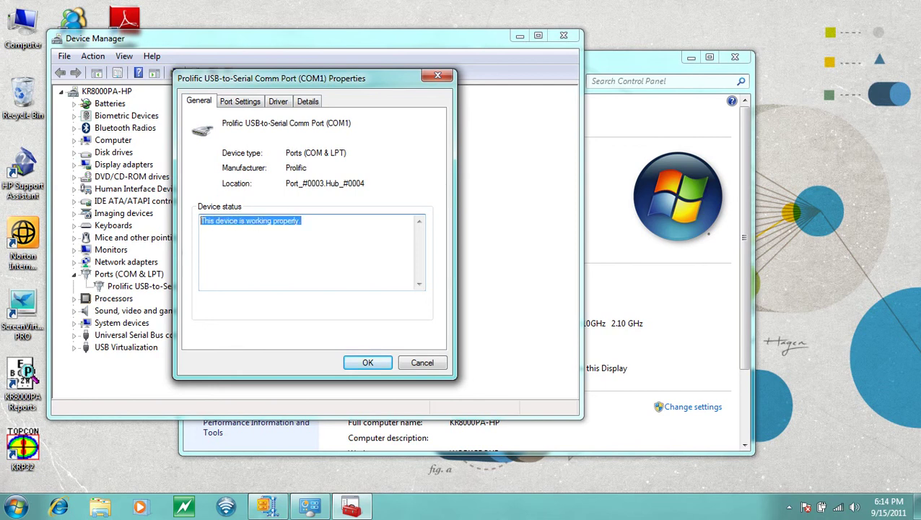
left_click(265, 220)
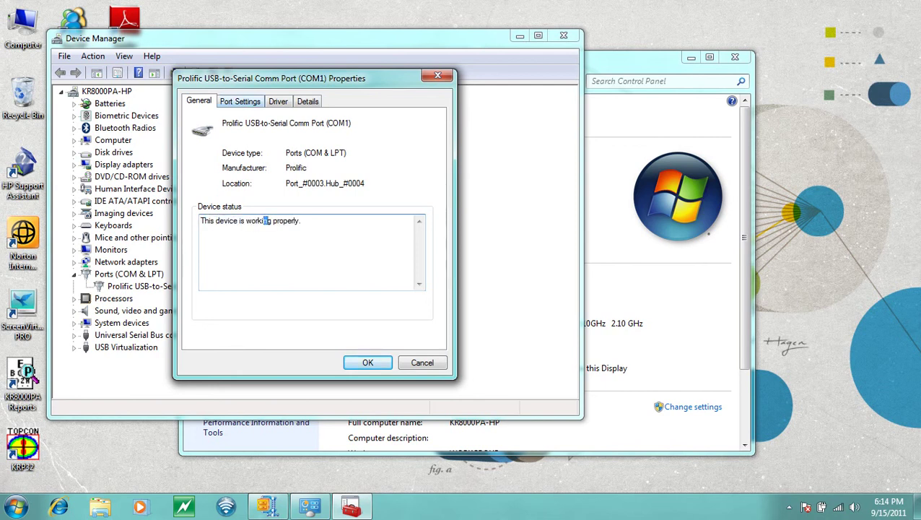
key("ctrl+Tab")
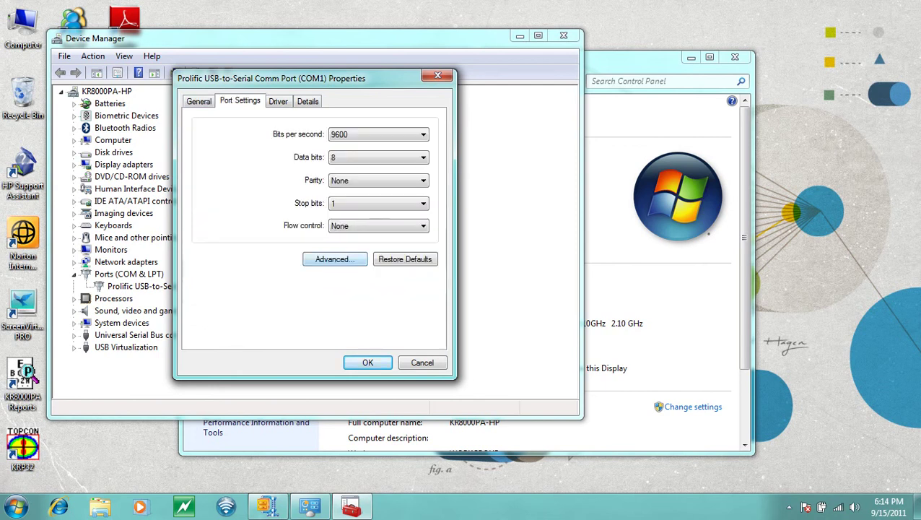
key("alt+a")
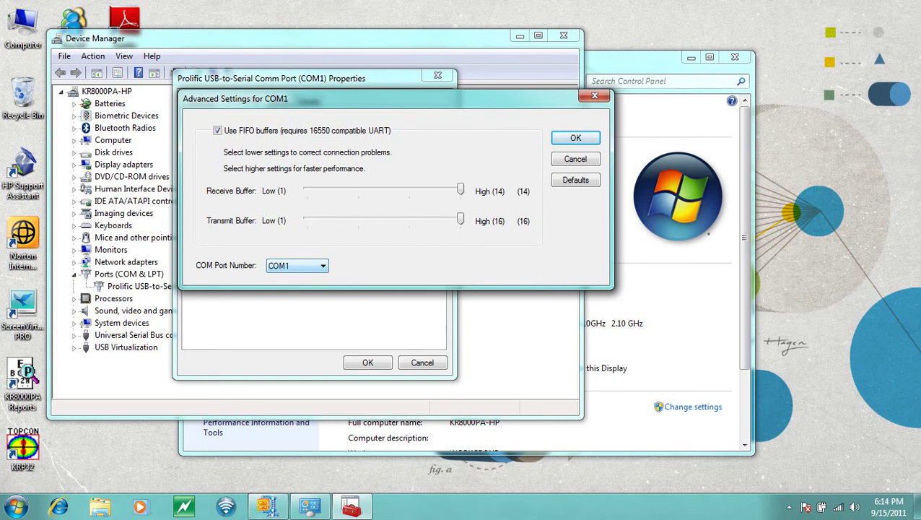
Browse the COM Port Number list and leave it set to COM1
key("alt+Down")
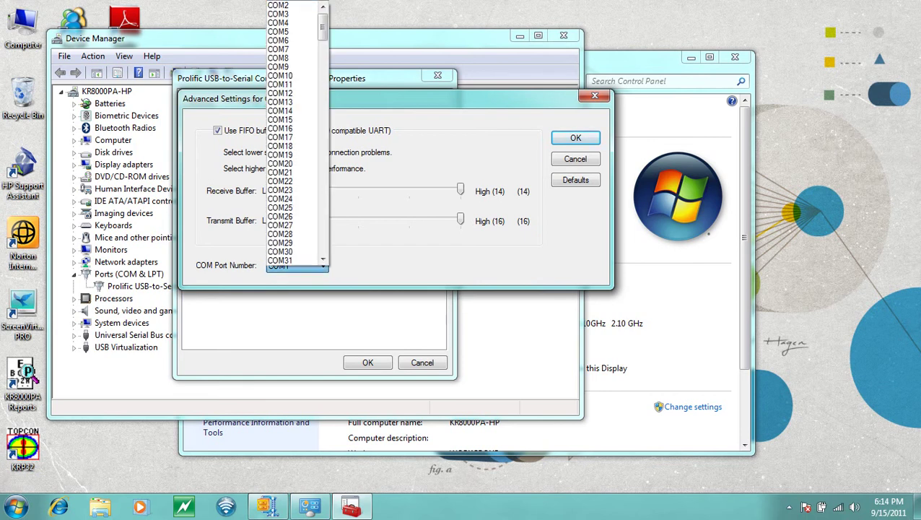
scroll(293, 50, "up", 1)
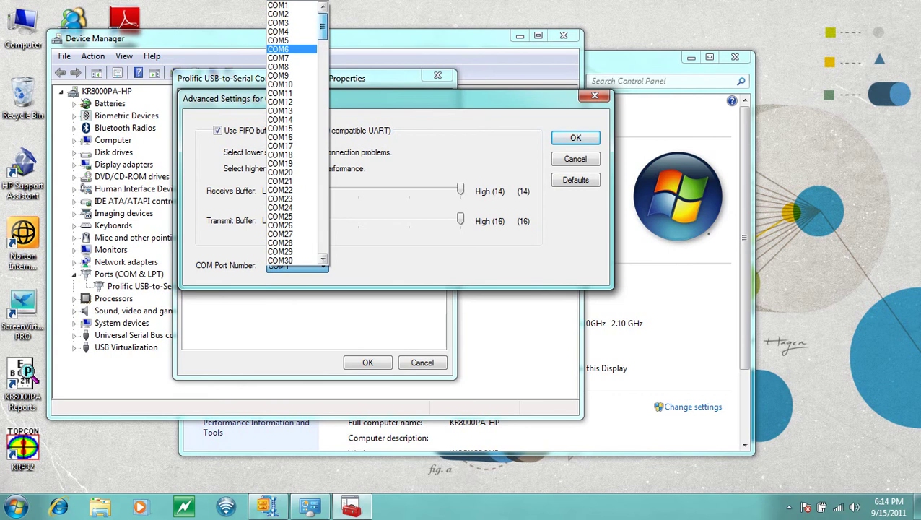
key("Up")
key("Up")
key("Up")
key("Up")
key("Up")
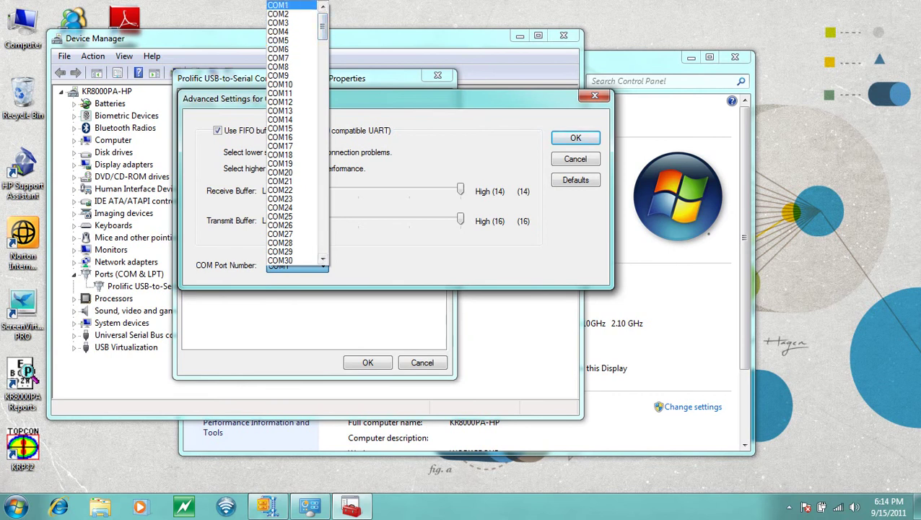
key("Down")
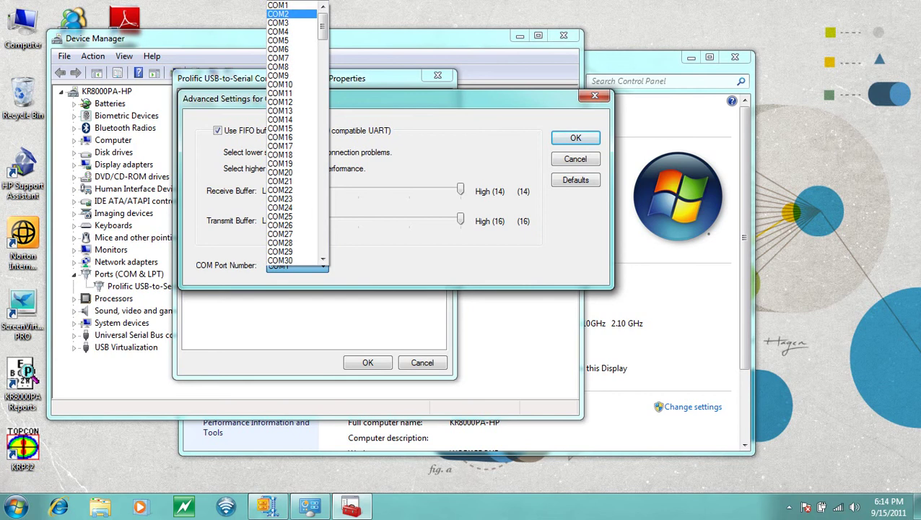
key("Down")
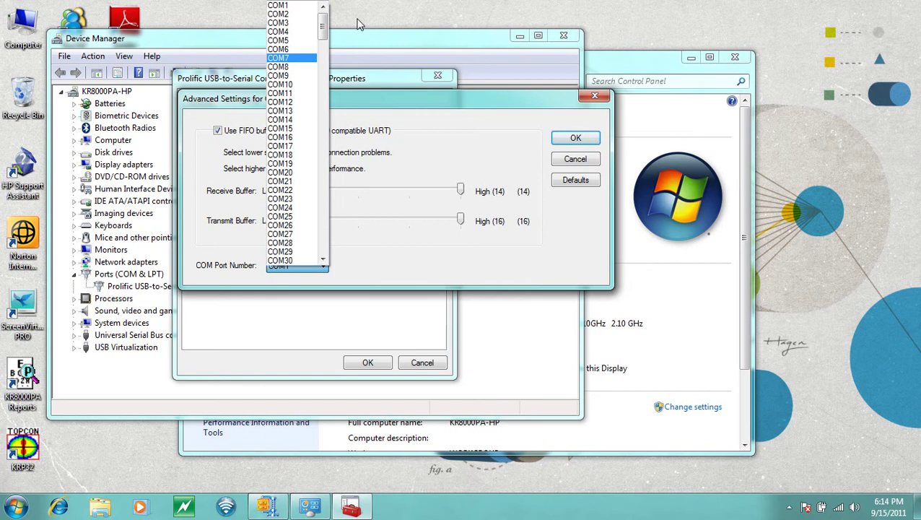
left_click(279, 5)
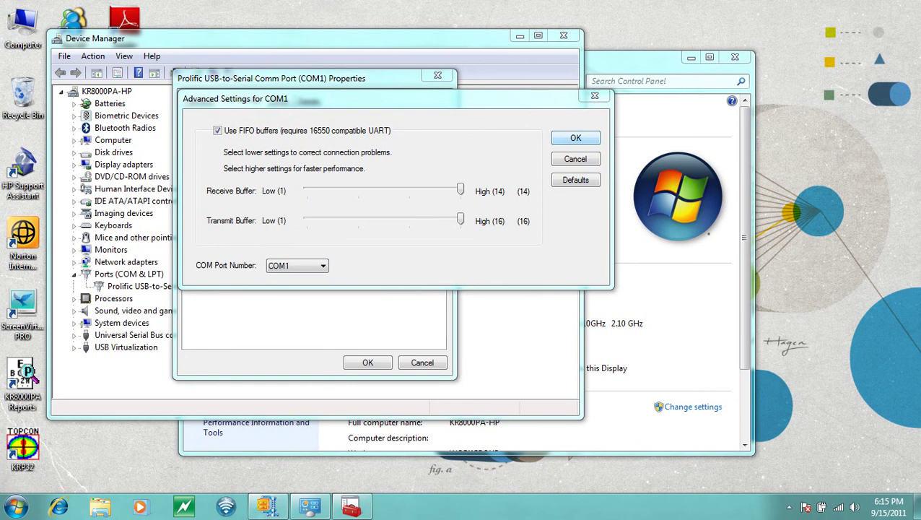
Close the COM1 Advanced Settings and the Prolific port properties dialog
key("Return")
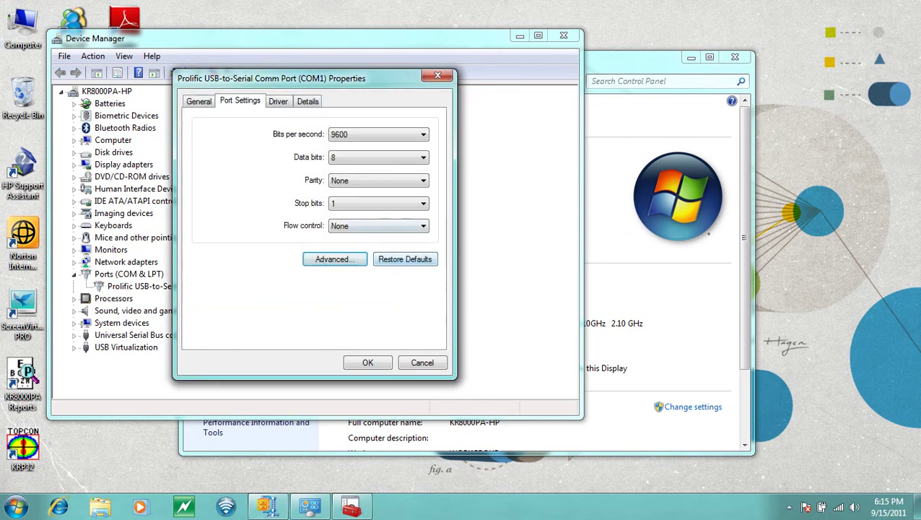
key("Return")
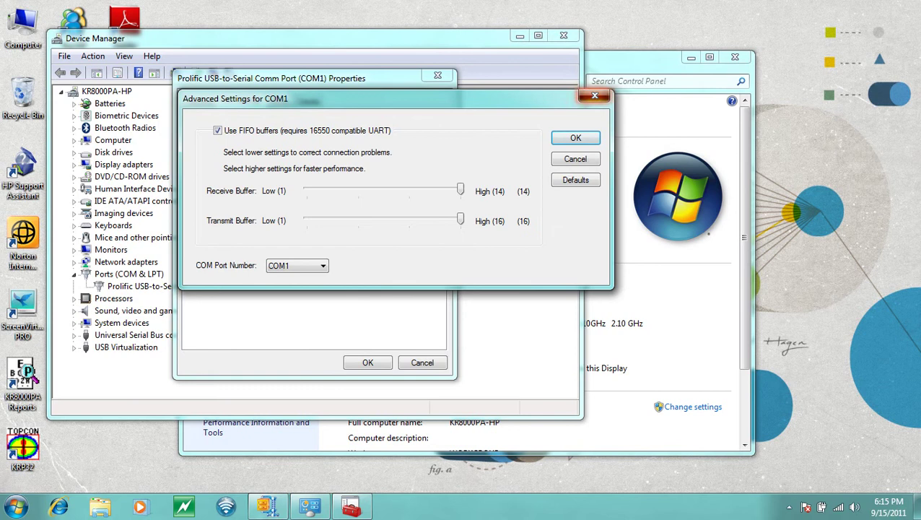
left_click(597, 97)
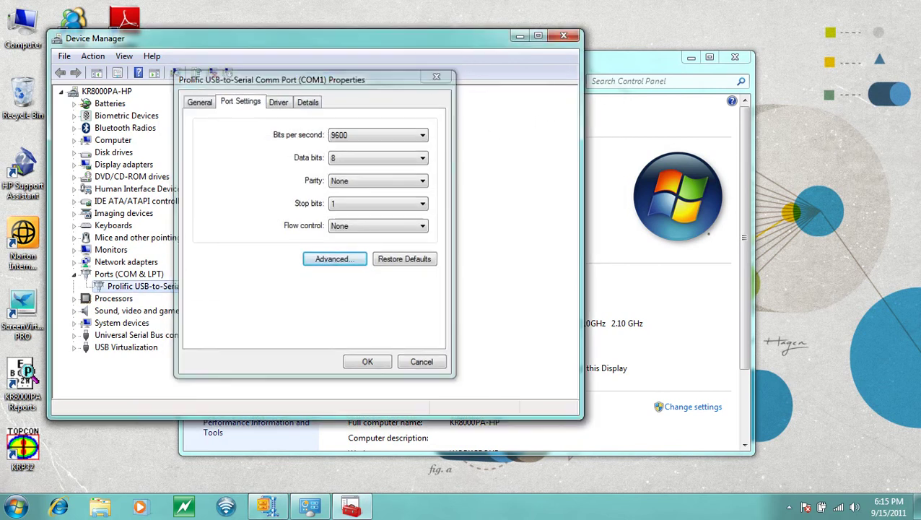
left_click(438, 76)
Reopen Device Manager to recheck the Prolific port on COM1, then close it and the System window
left_click(564, 36)
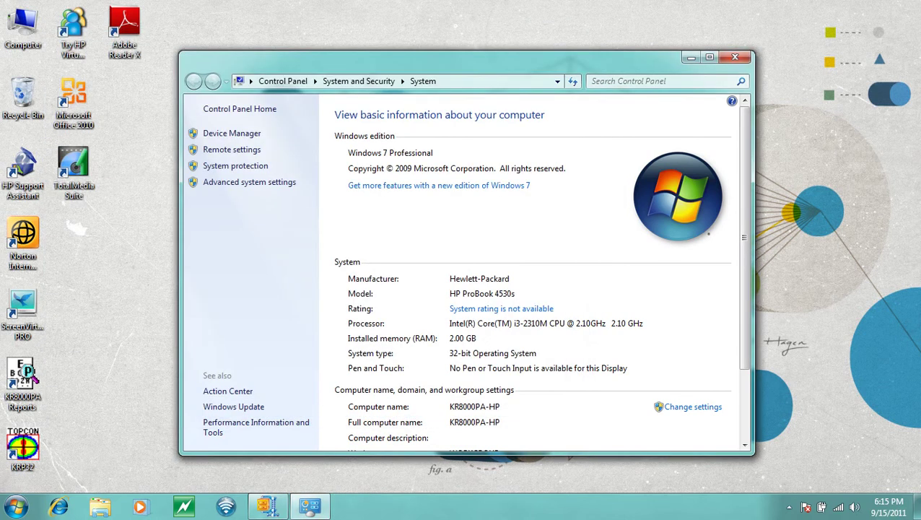
left_click(735, 57)
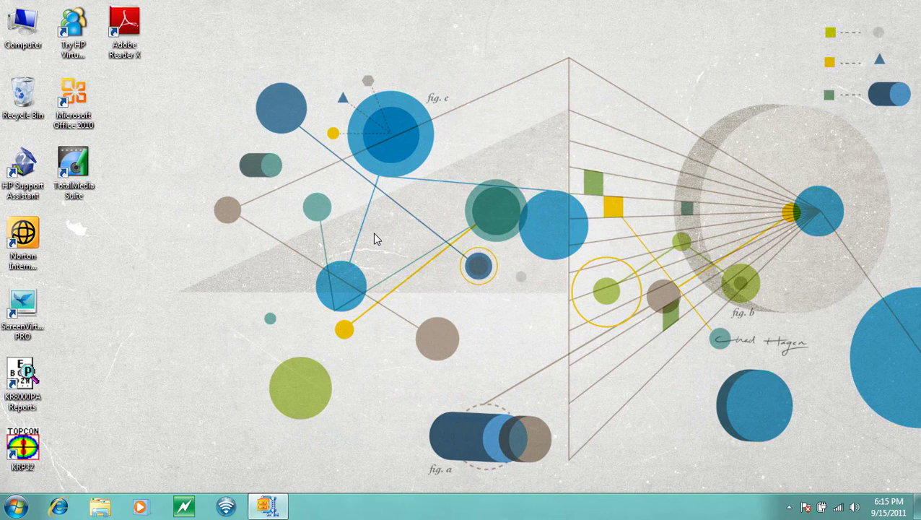
right_click(22, 33)
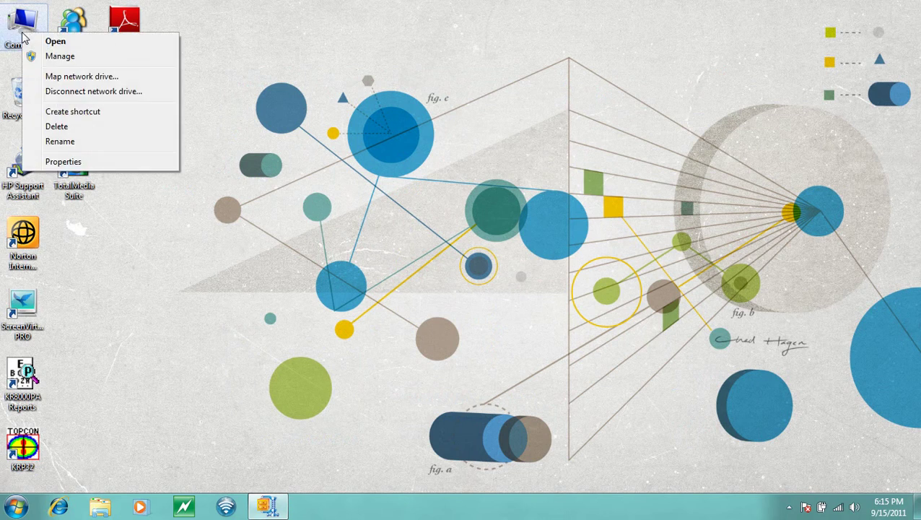
left_click(64, 162)
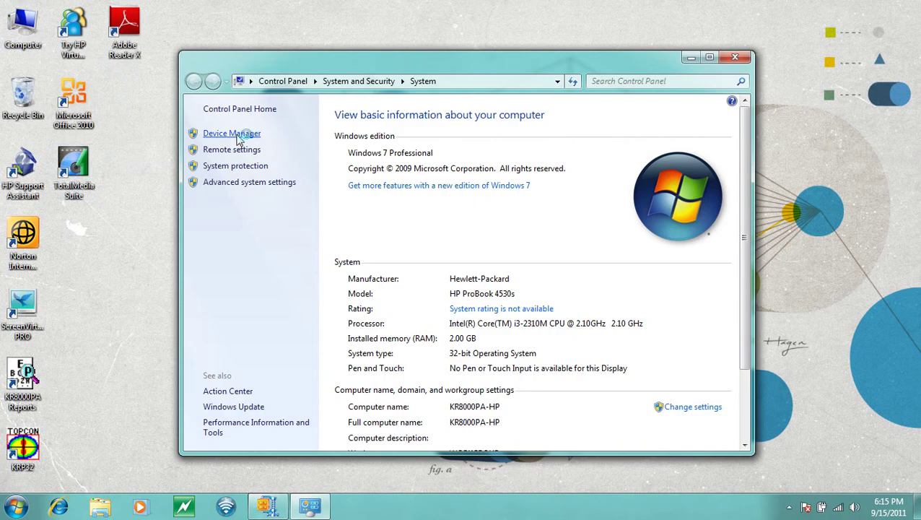
left_click(237, 135)
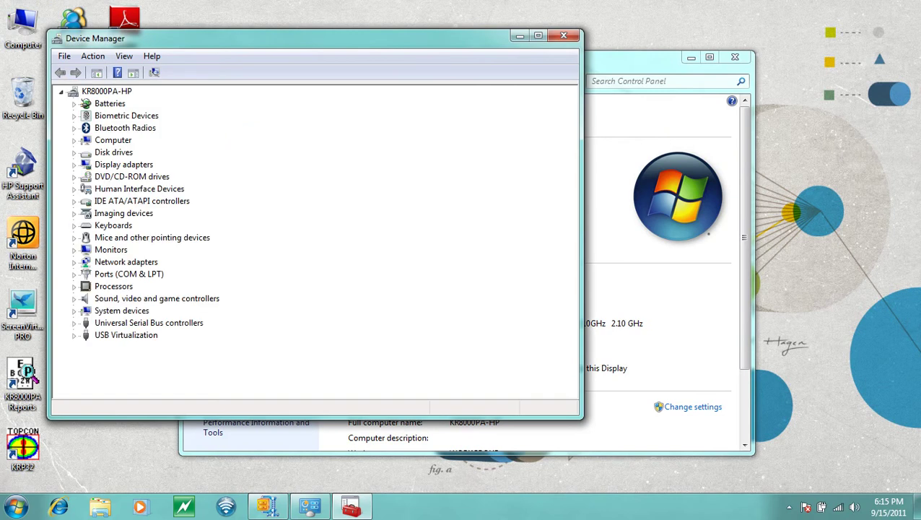
left_click(74, 275)
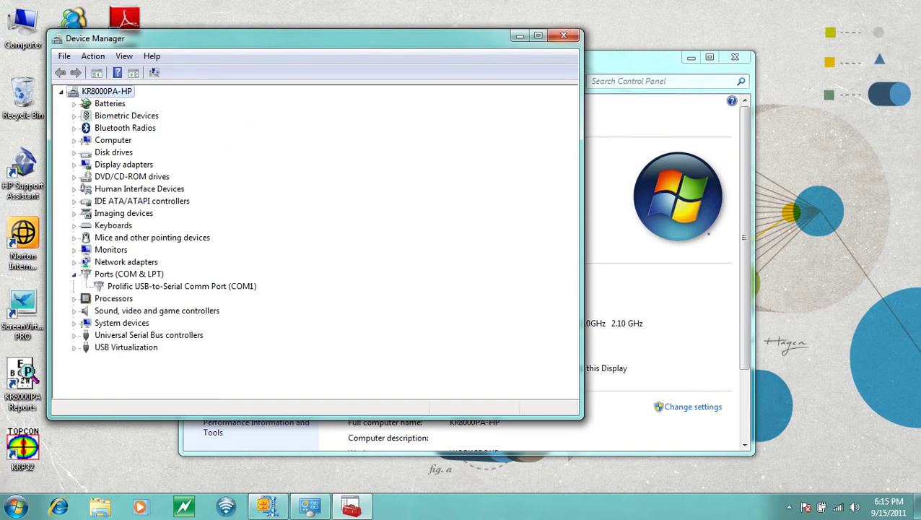
left_click(564, 35)
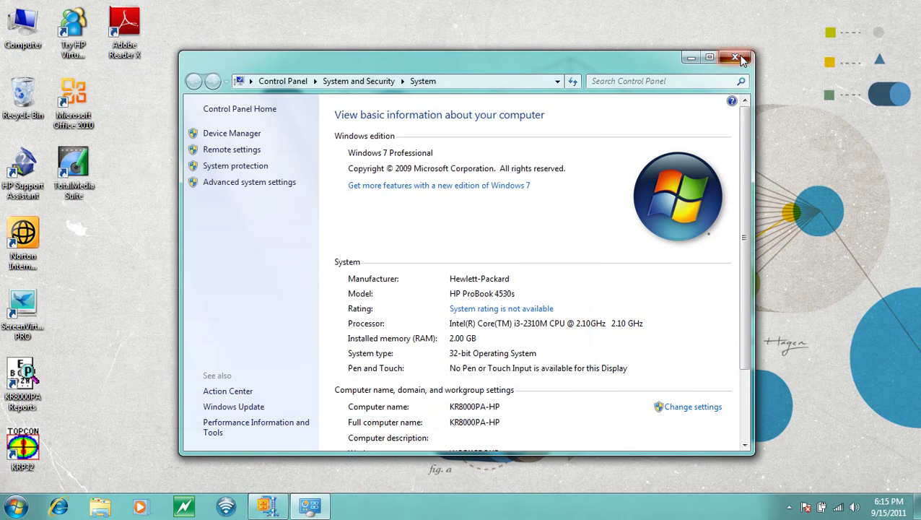
left_click(735, 57)
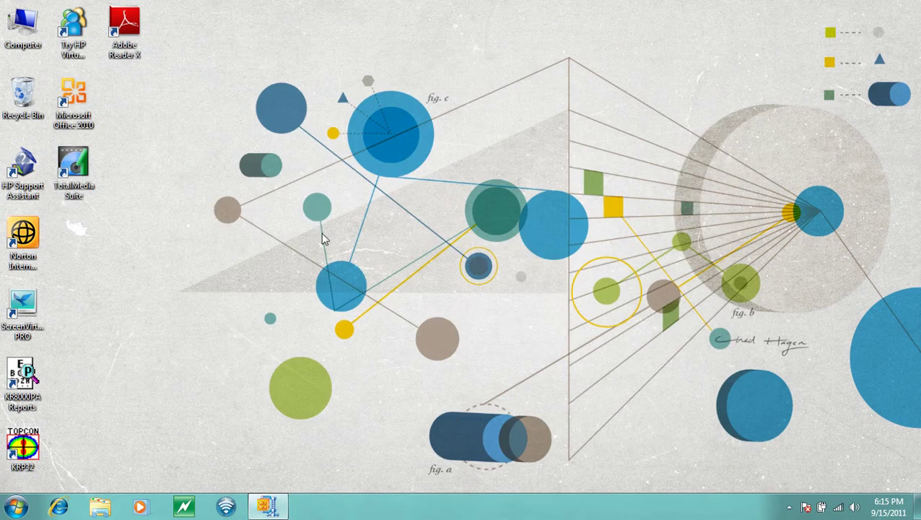
Launch KRP32 from its desktop icon, opening the empty Color Mapping 32 - KR Database window
double_click(22, 446)
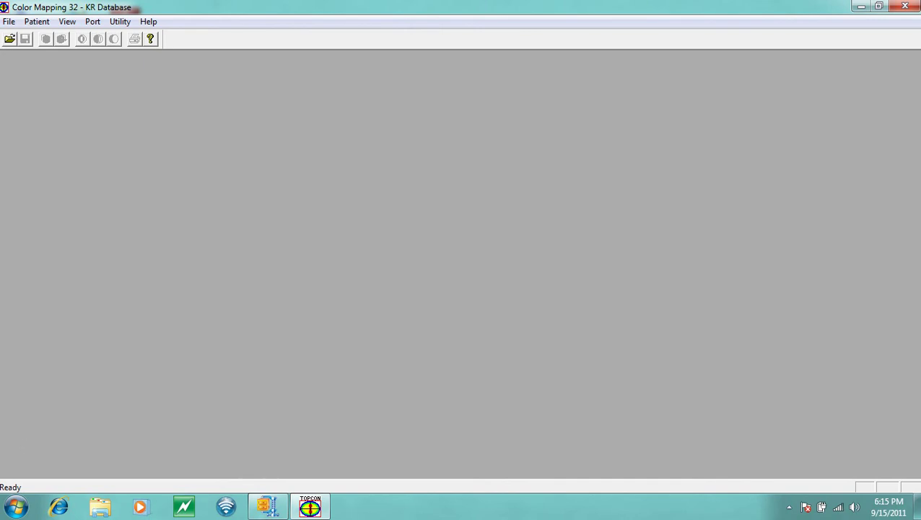
Set the KR keratometer's port to COM1 through Port > Select COM Port for KR
left_click(95, 23)
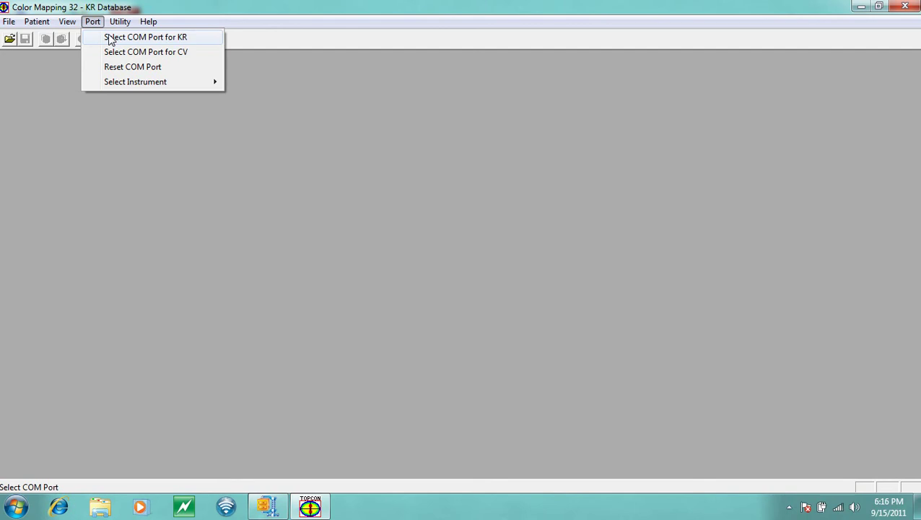
left_click(111, 39)
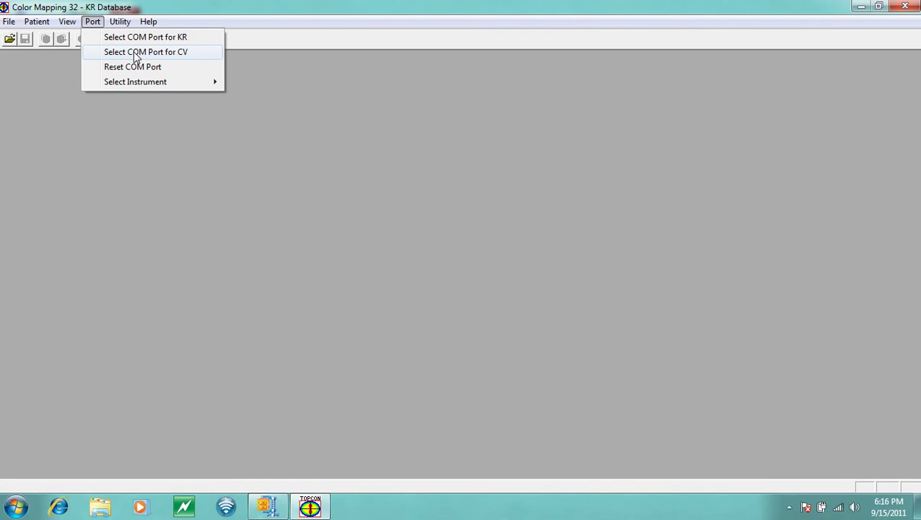
Open Select COM Port for CV, showing KR on COM1 and no CV port
left_click(135, 57)
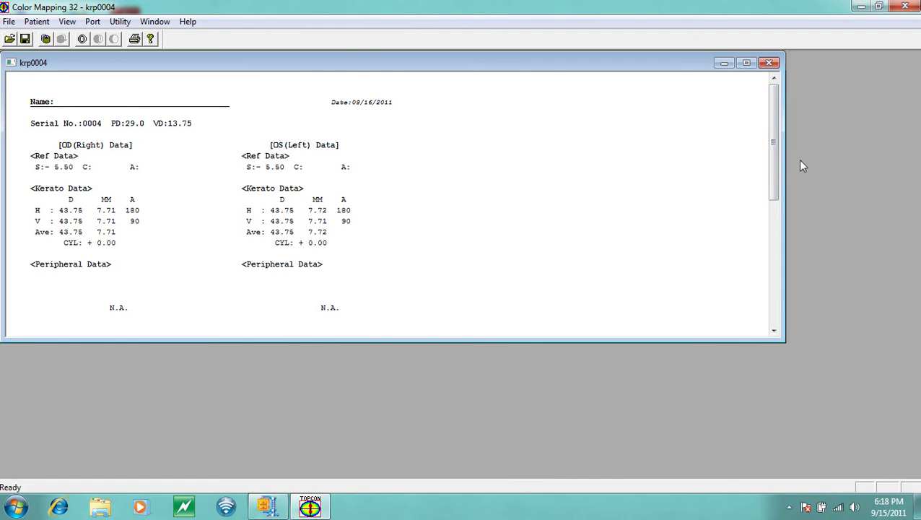
Scroll through the krp0004 record's refraction and keratometry readings
left_click_drag(774, 160, 770, 141)
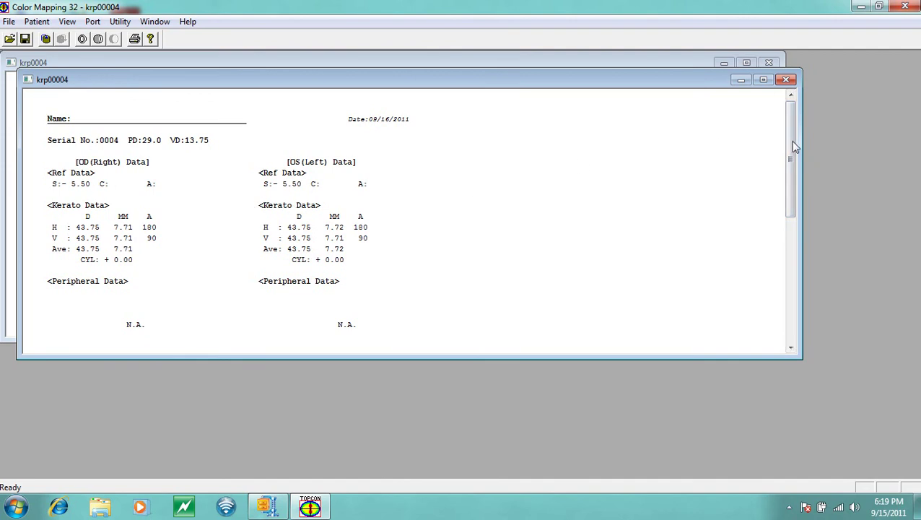
In Utility > Map Options, choose the Normalized map type, tick Save Settings and apply
left_click_drag(794, 153, 778, 113)
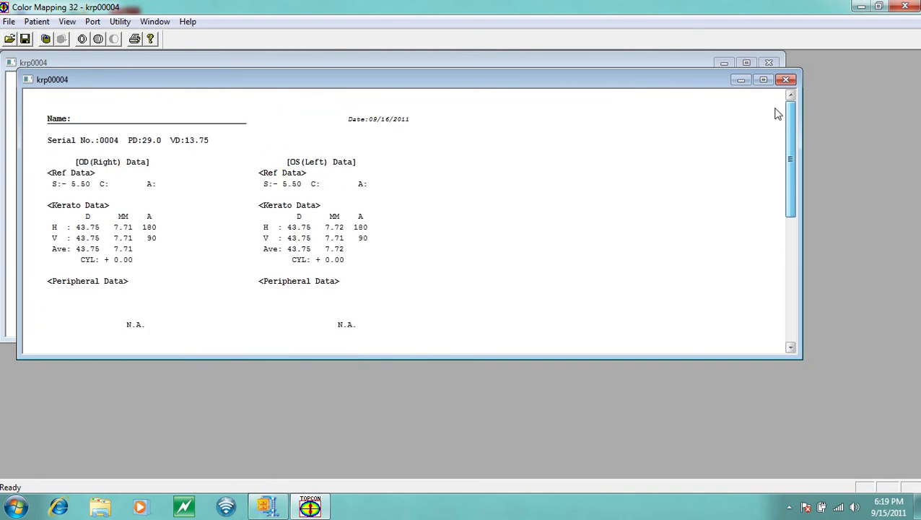
left_click(118, 23)
left_click(136, 37)
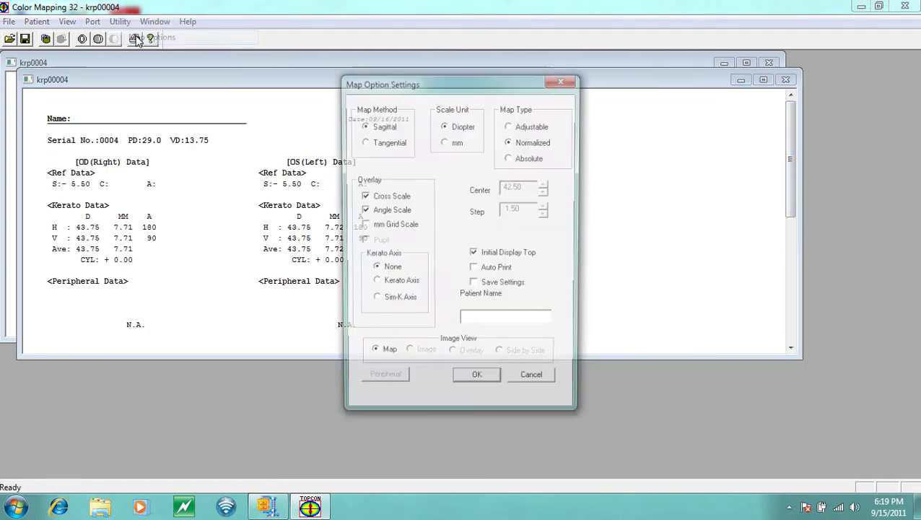
left_click(526, 138)
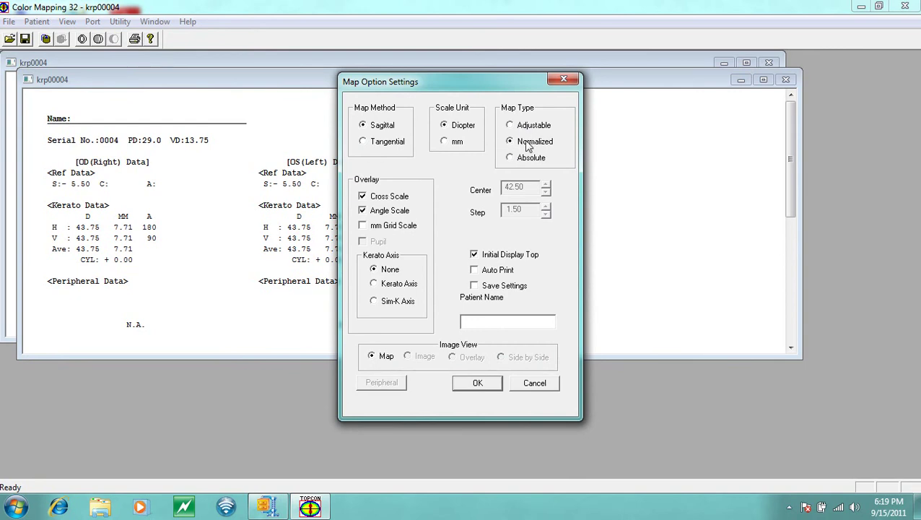
left_click(475, 287)
left_click(480, 383)
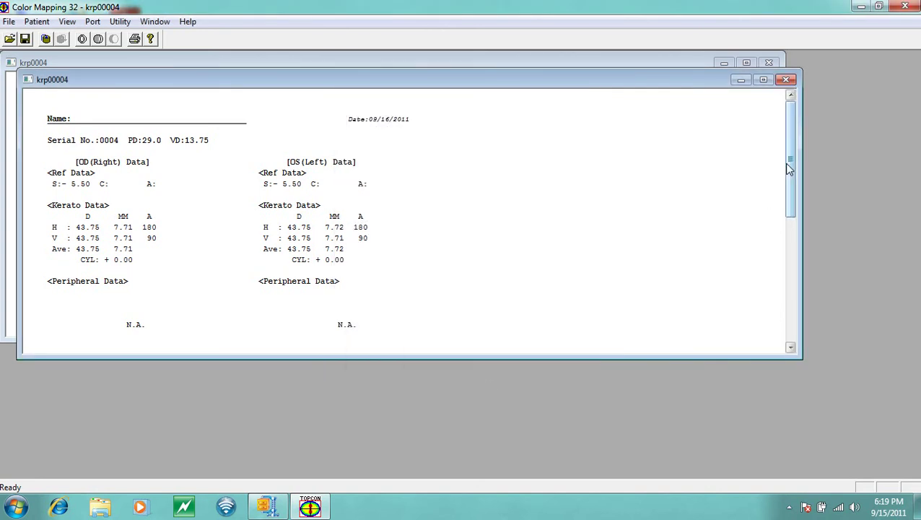
Close Map Option Settings, move the krp00004 window lower and scroll up to its Kerato Data
left_click_drag(787, 162, 790, 264)
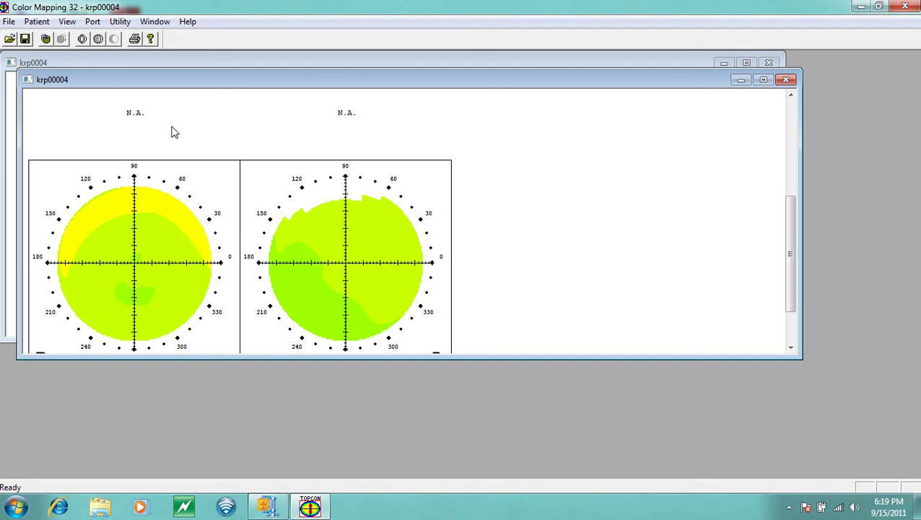
left_click(120, 21)
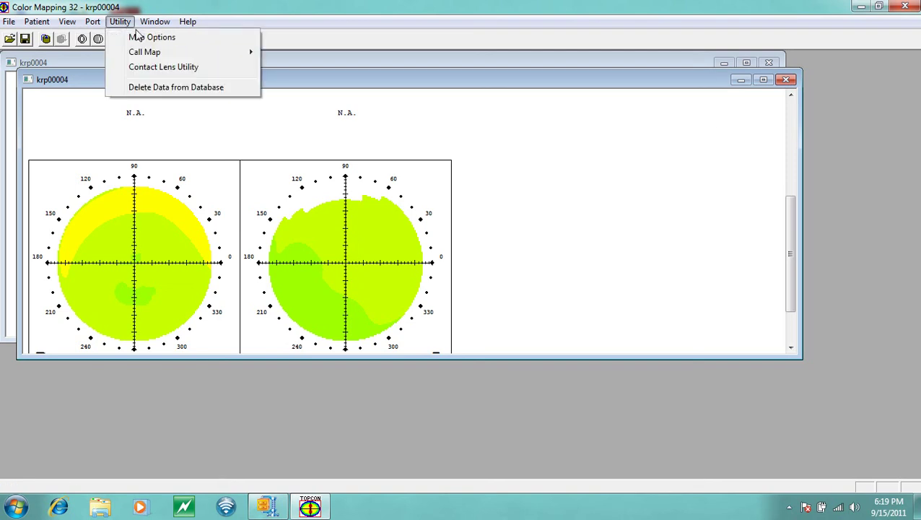
left_click(139, 40)
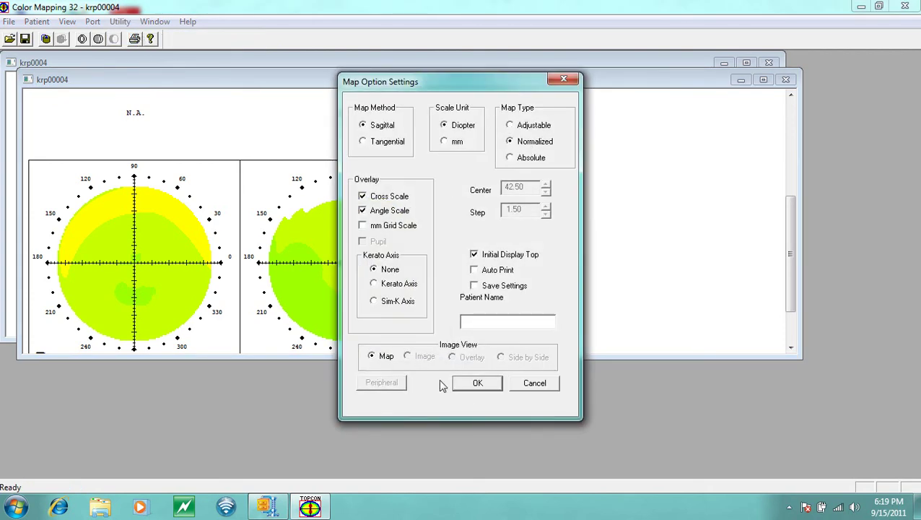
left_click(562, 79)
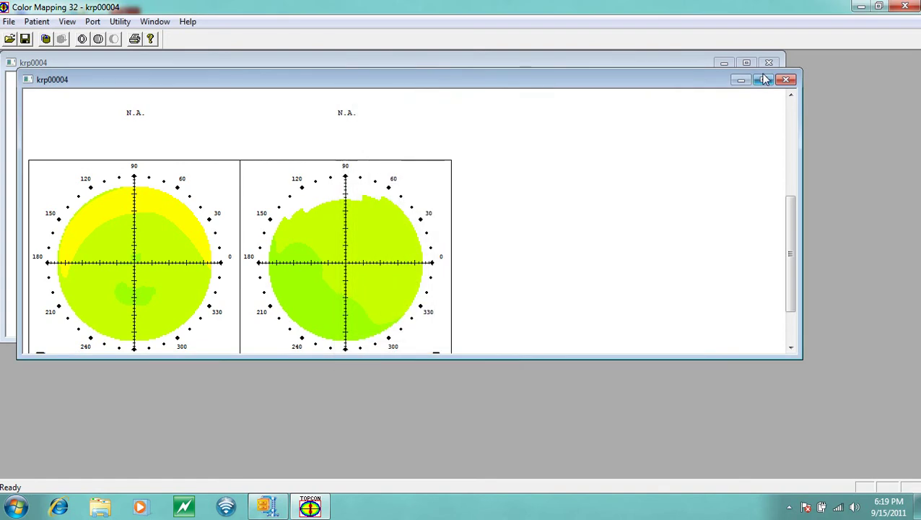
left_click_drag(691, 82, 697, 110)
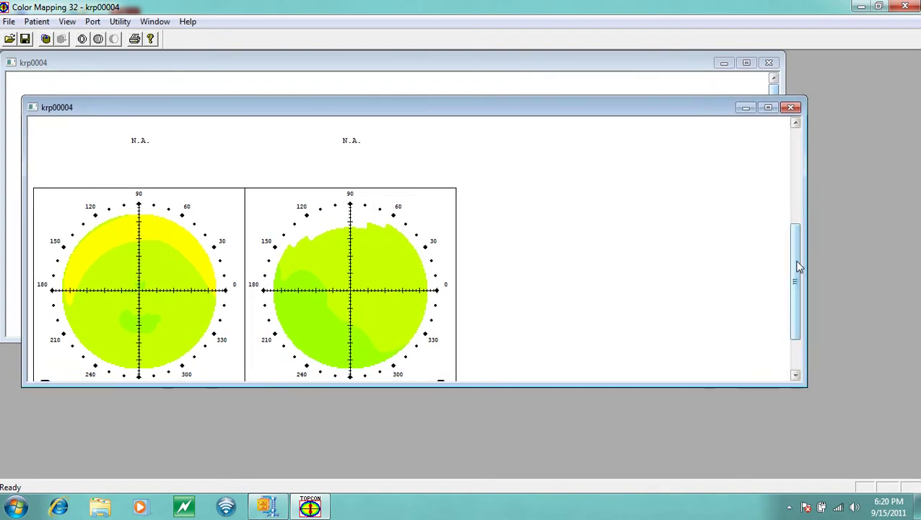
left_click_drag(798, 263, 797, 168)
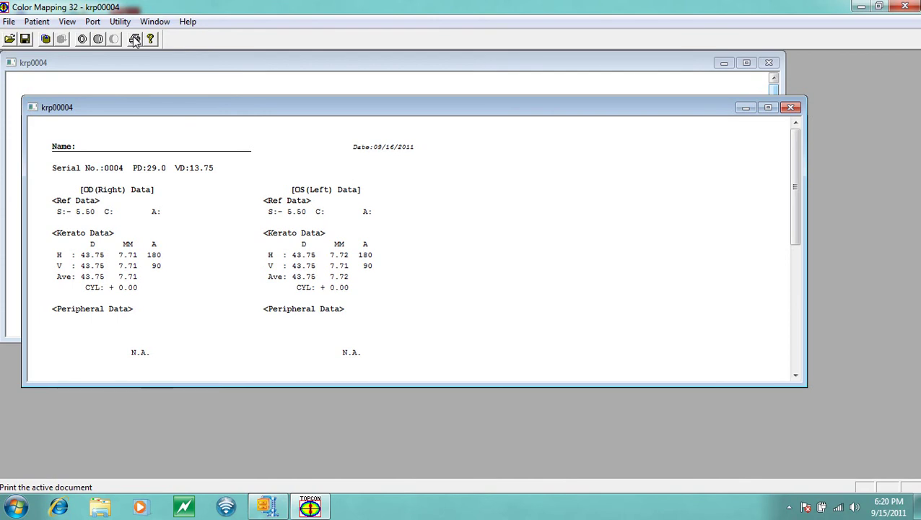
Print record krp00004 to Bullzip and save it as a PDF named with the patient's name plus 001
left_click(135, 39)
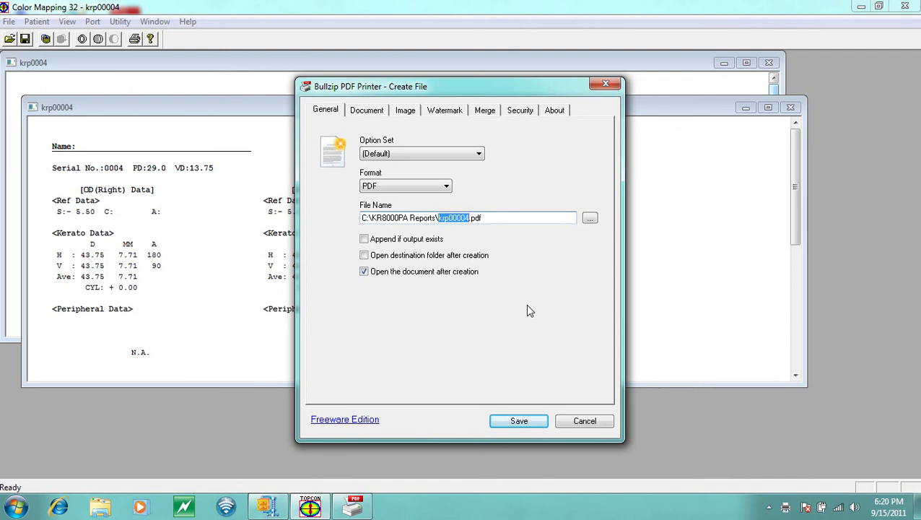
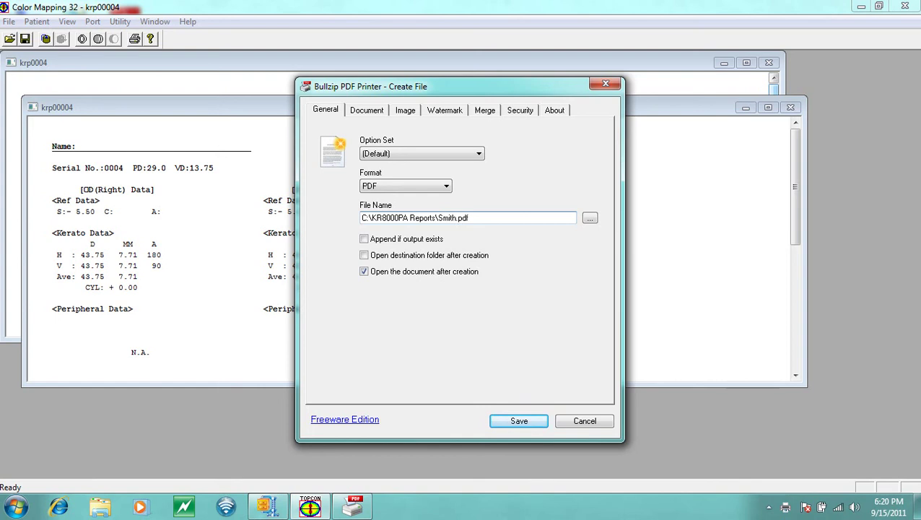
left_click(517, 421)
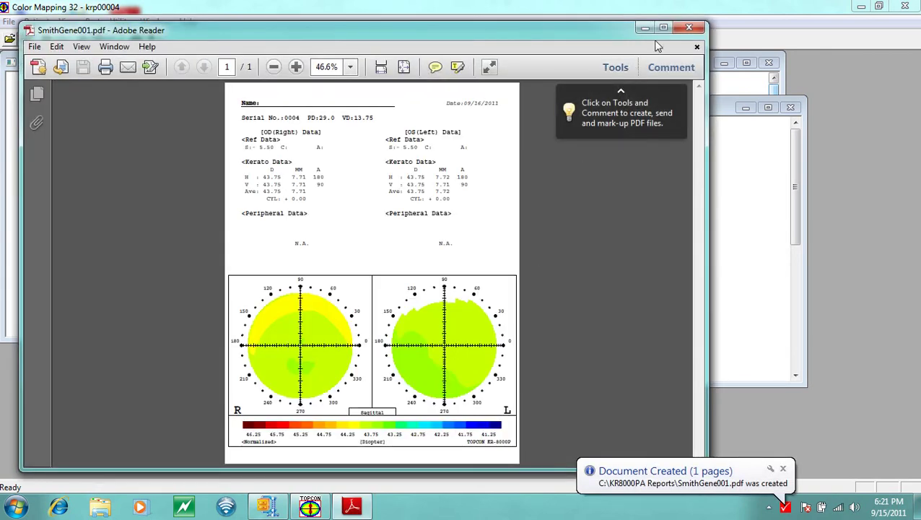
Check the new PDF maximized in Adobe Reader, close it, and restore the KRP32 window
left_click(665, 29)
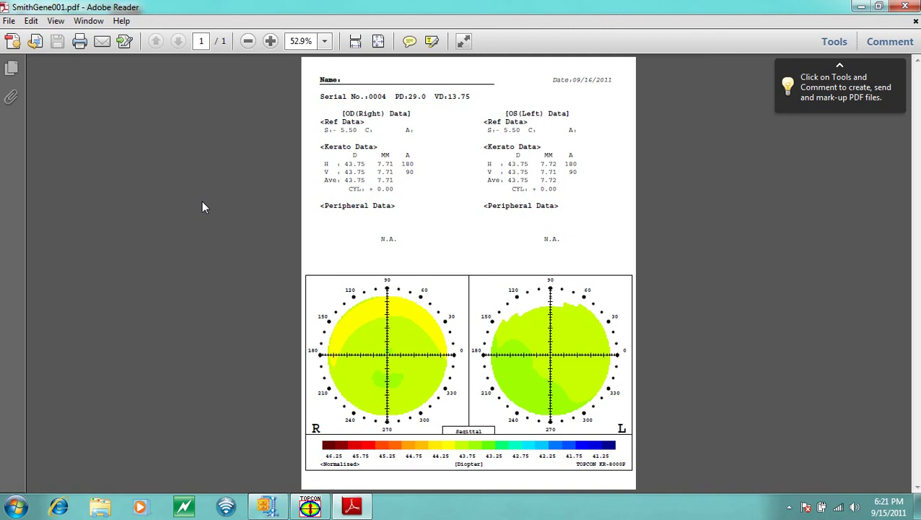
left_click(907, 8)
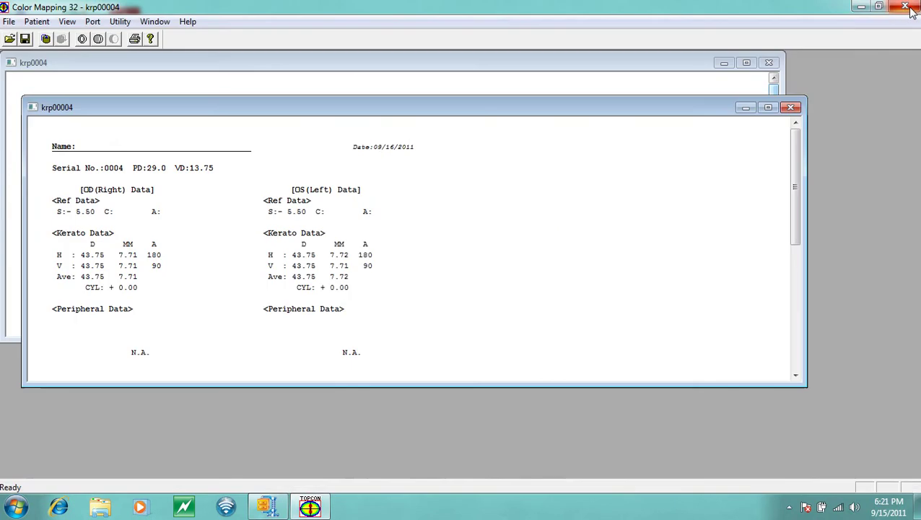
left_click(860, 8)
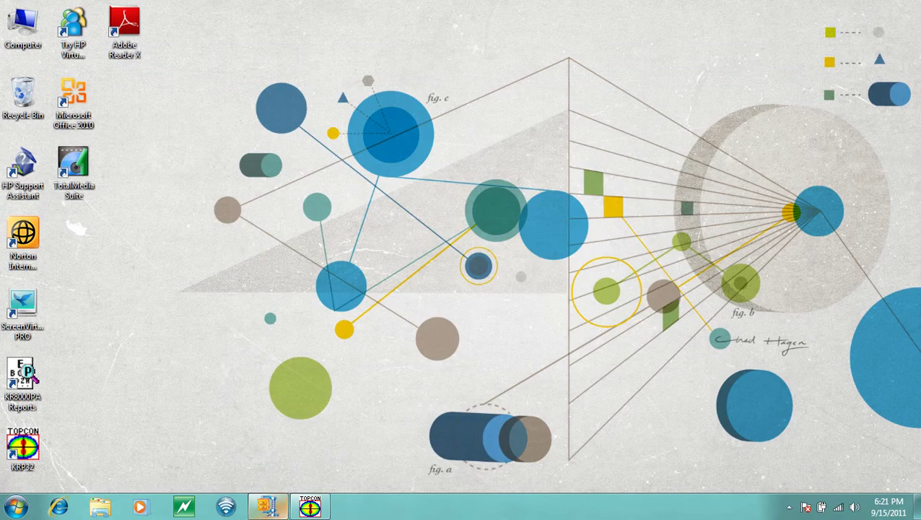
left_click(310, 508)
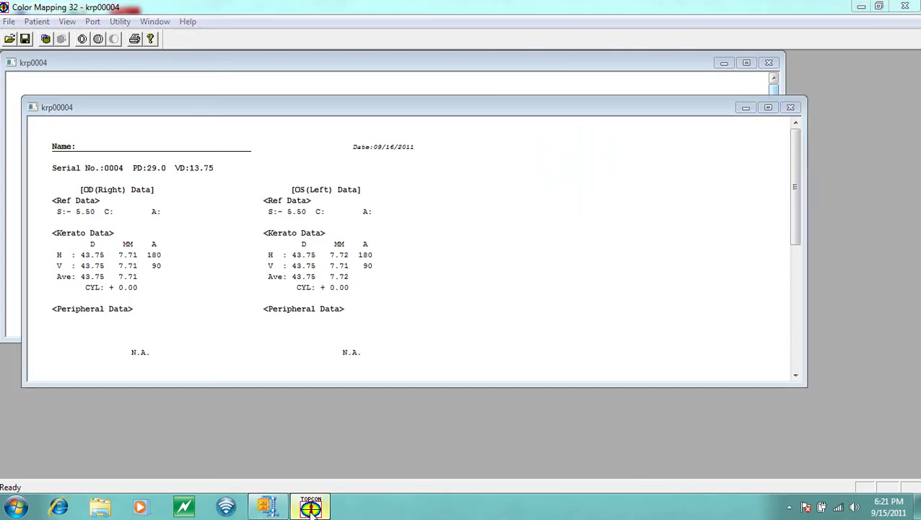
left_click(310, 507)
left_click(310, 507)
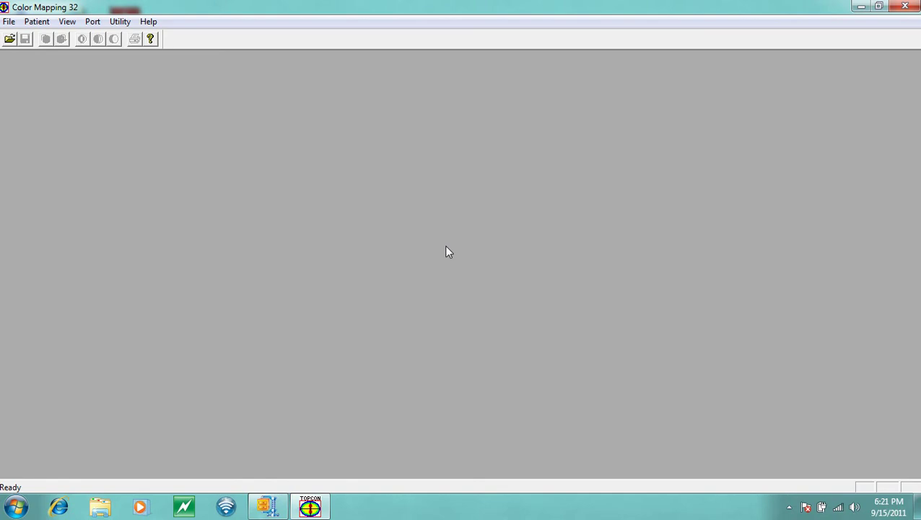
Minimize KRP32 and open the KR8000PA Reports folder from its desktop shortcut
left_click(861, 6)
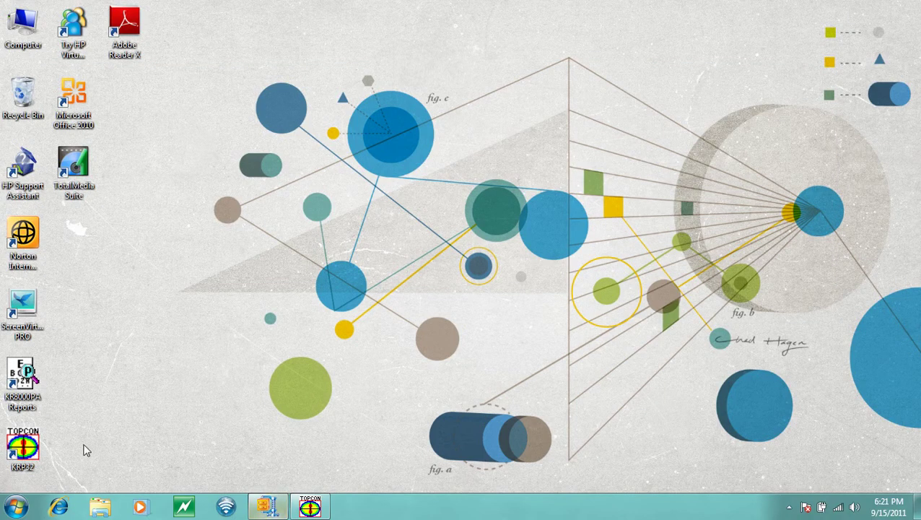
left_click(26, 377)
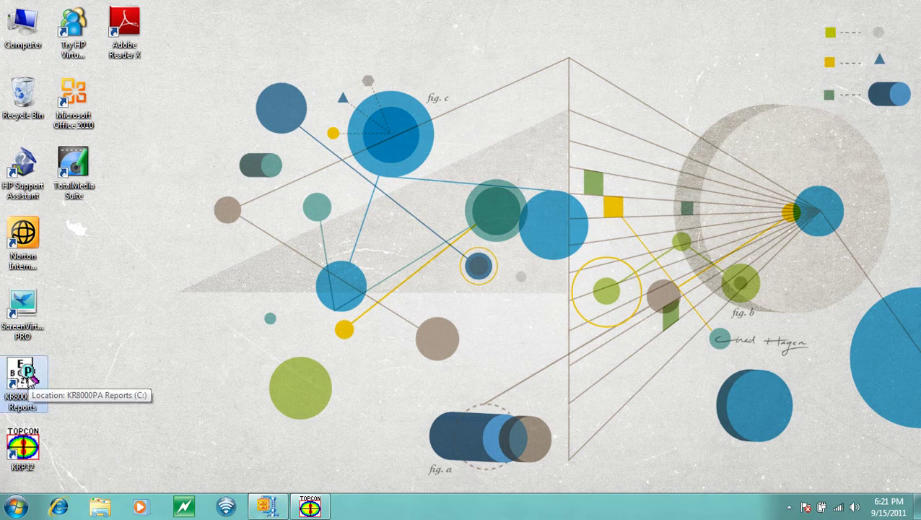
double_click(30, 383)
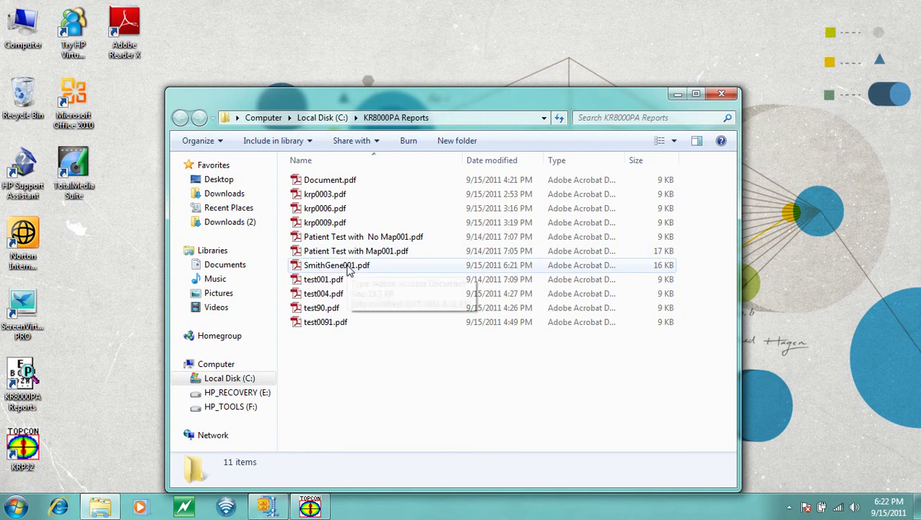
Open the new report PDF, then Patient Test with Map001.pdf, closing each after viewing
double_click(349, 267)
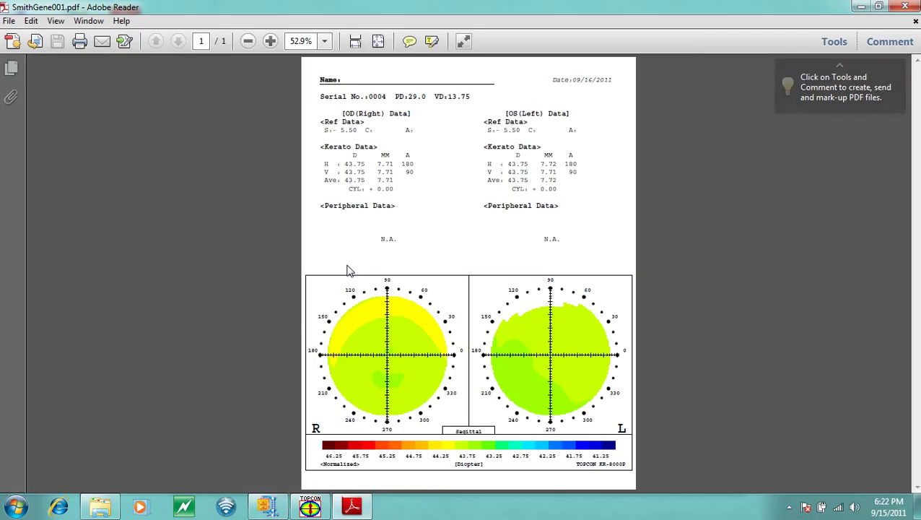
left_click(902, 6)
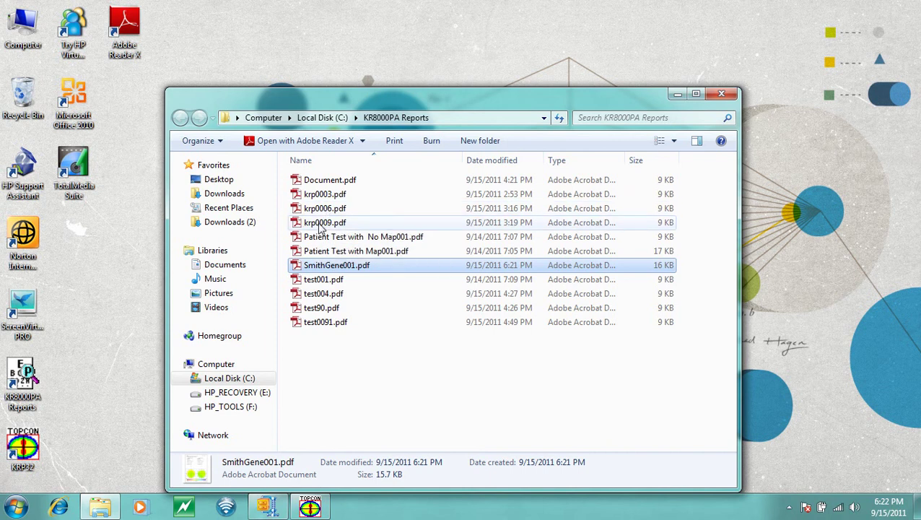
double_click(320, 252)
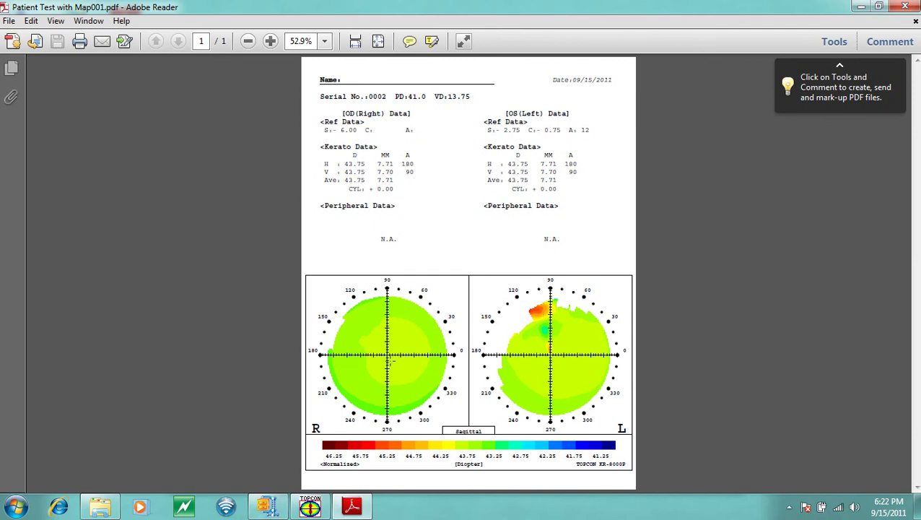
left_click(906, 6)
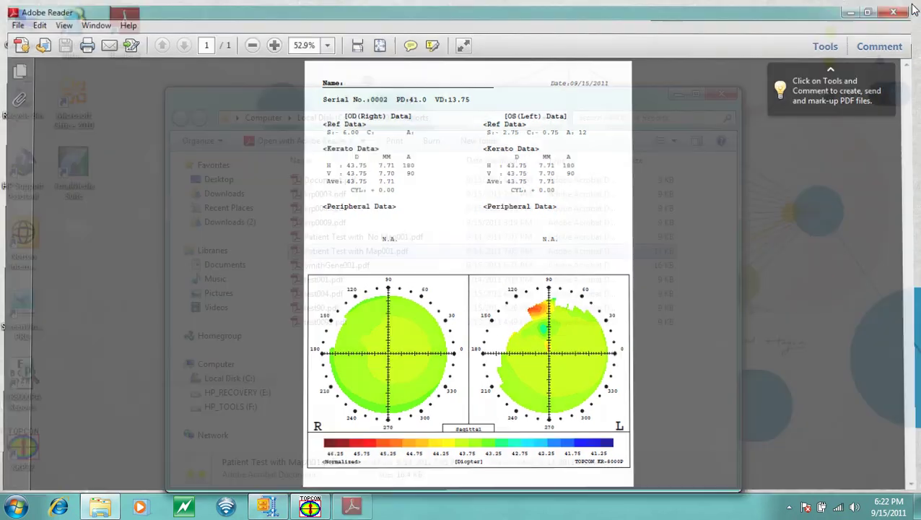
left_click(723, 93)
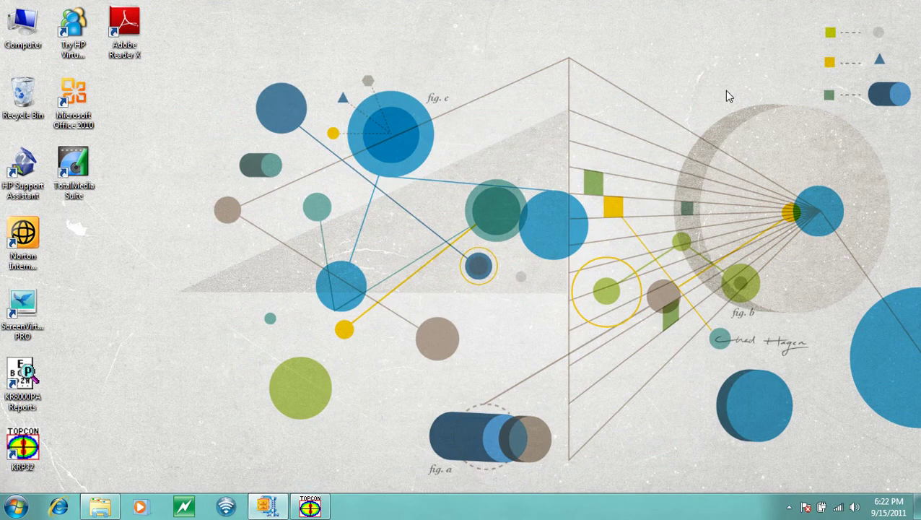
double_click(28, 394)
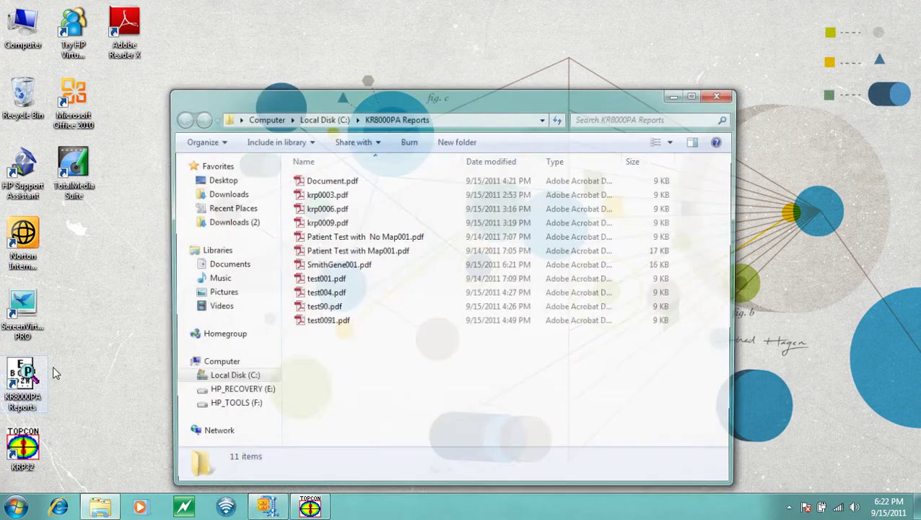